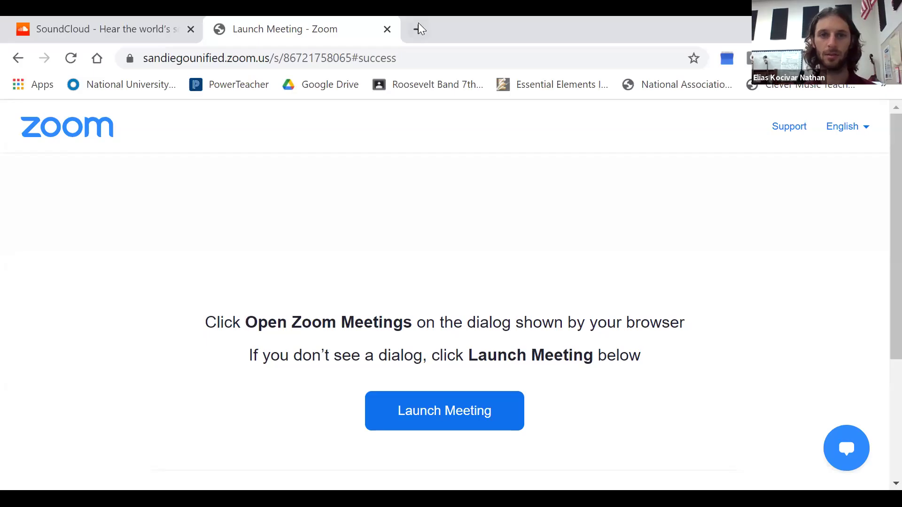
# Open soundtrap.com in a new Chrome tab to reach the Soundtrap for Education profile page
pyautogui.click(418, 29)
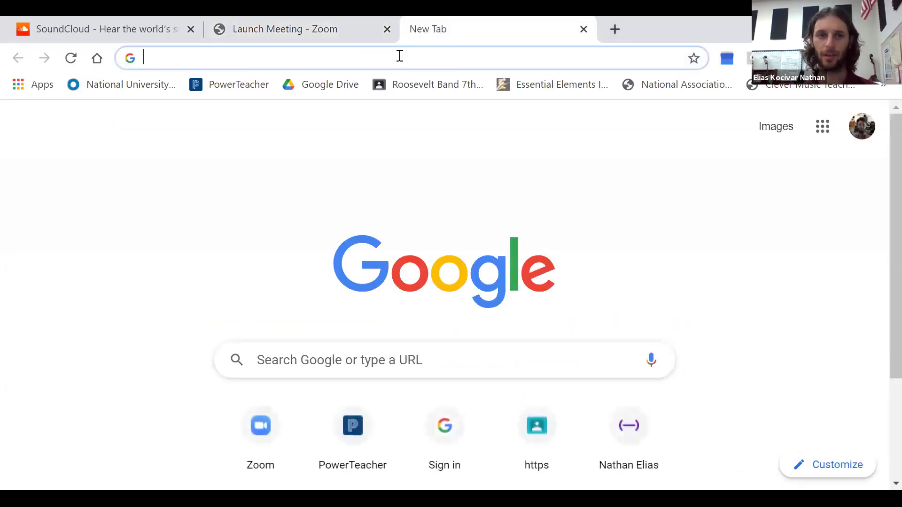
pyautogui.write('sount')
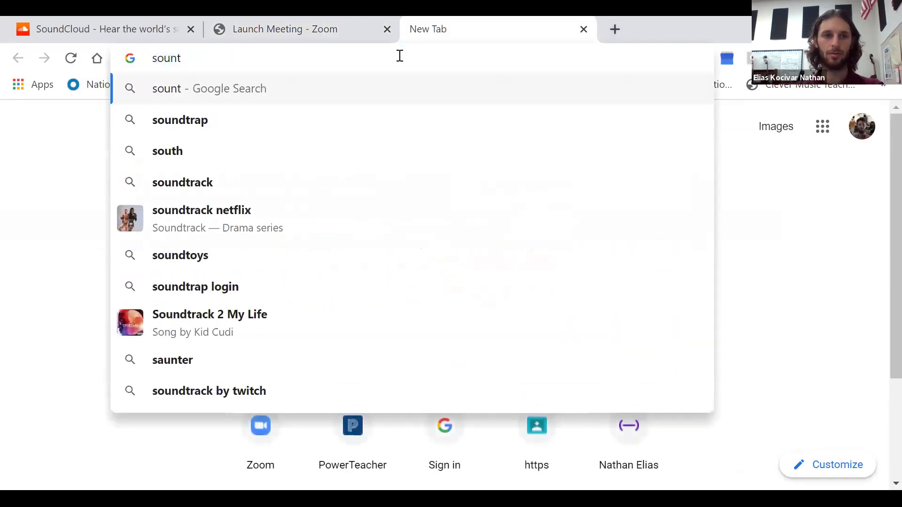
pyautogui.write('rap.com')
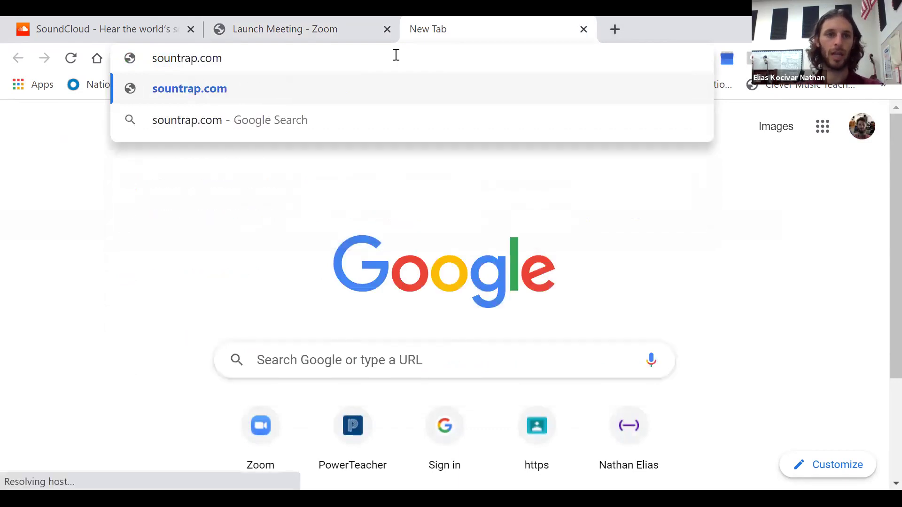
pyautogui.click(206, 90)
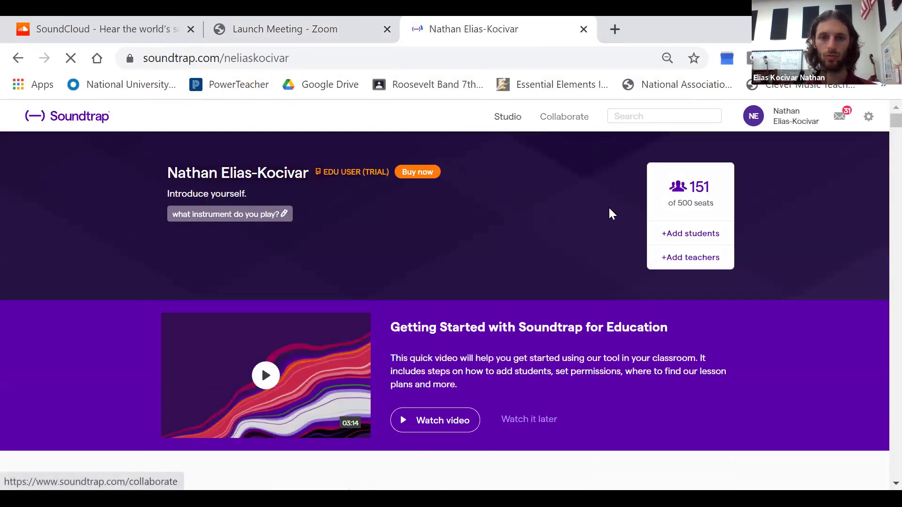
# Open the 3a Partner 'form assignment' project in the Soundtrap studio
pyautogui.scroll(-8, 592, 234)
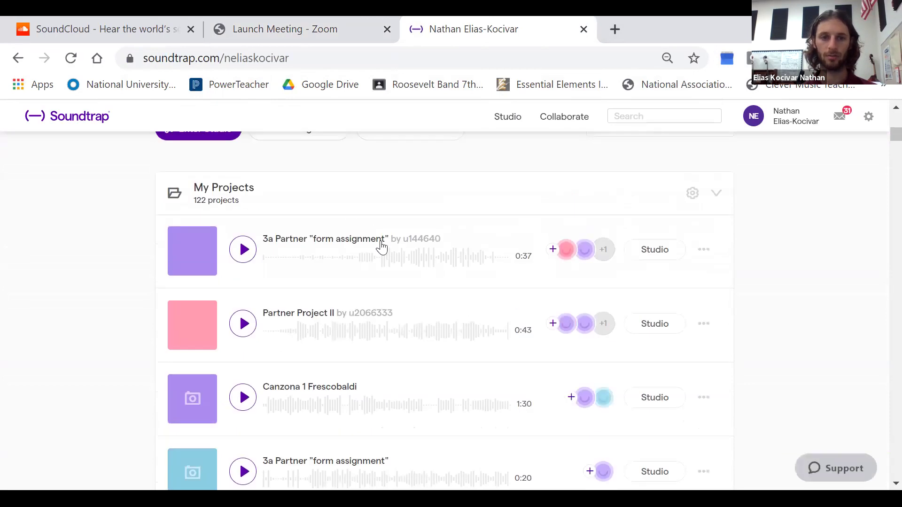
pyautogui.moveTo(382, 246)
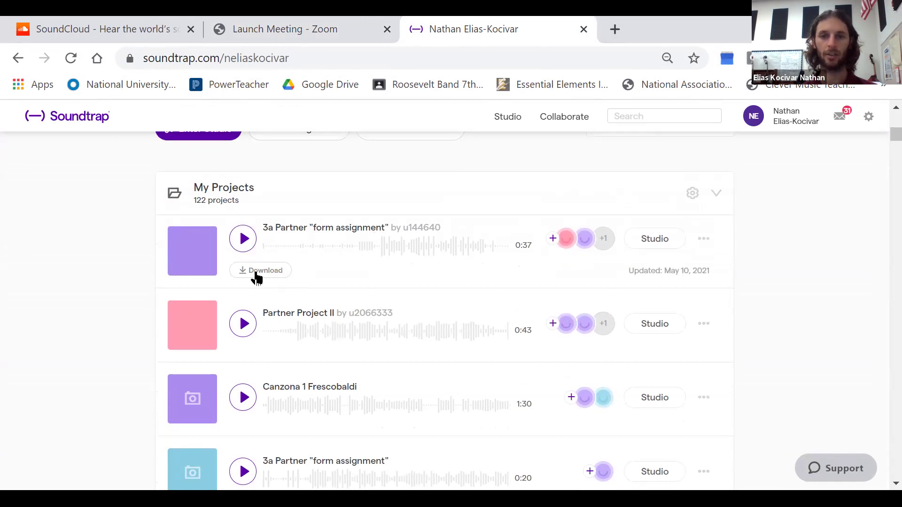
pyautogui.click(644, 239)
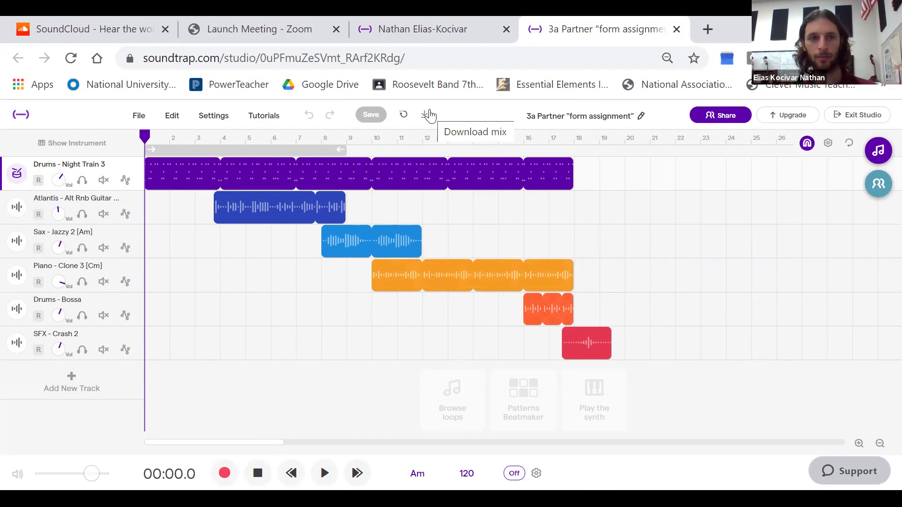
# Export the project to a WAV file and open the downloaded copy in Groove Music
pyautogui.click(138, 117)
pyautogui.moveTo(221, 325)
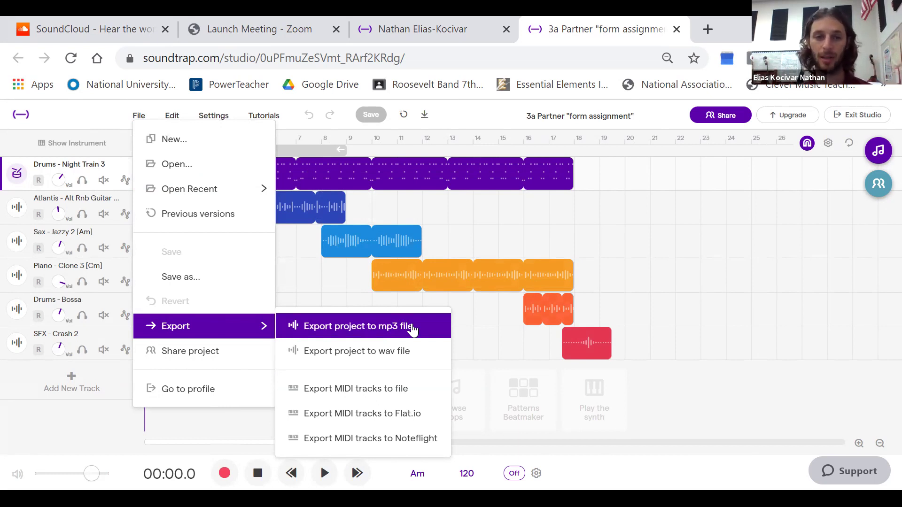
pyautogui.click(451, 117)
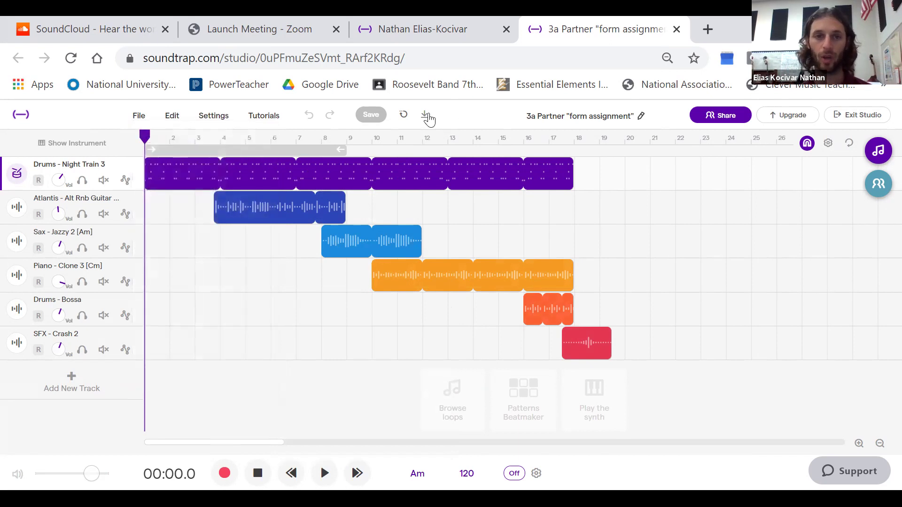
pyautogui.click(426, 116)
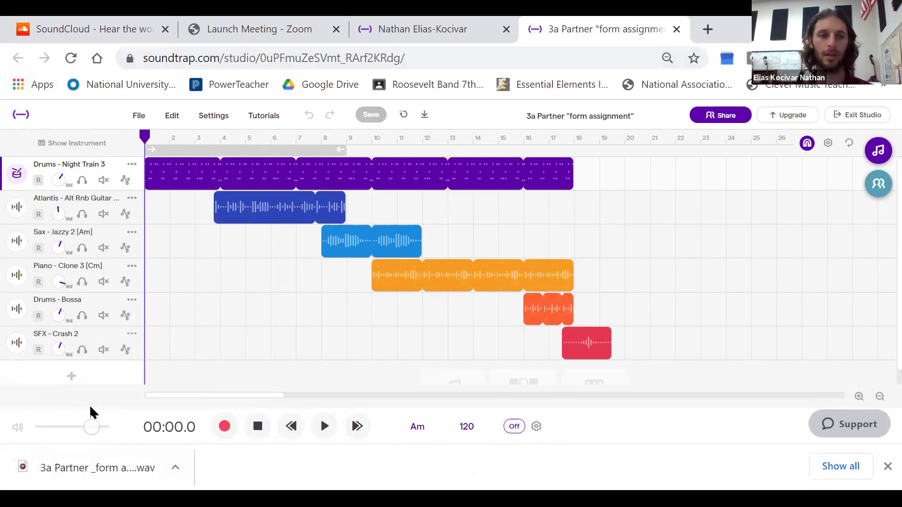
pyautogui.click(78, 478)
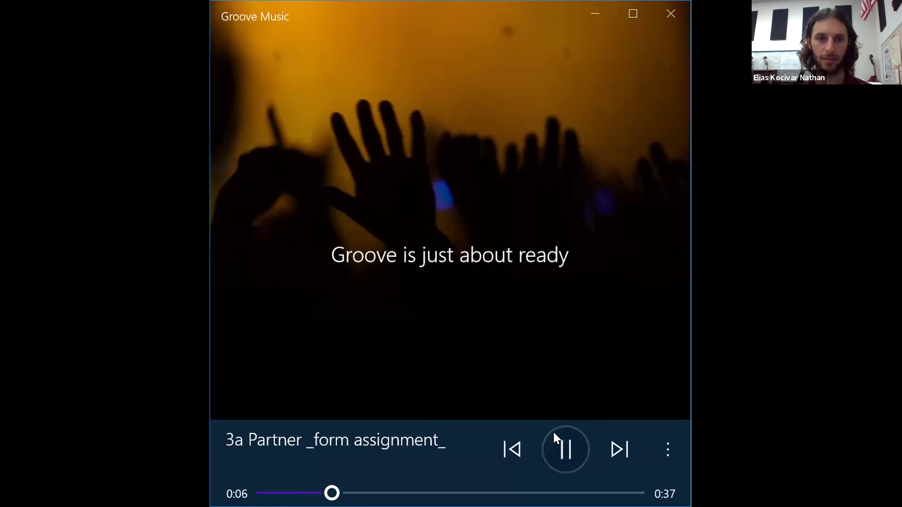
# Pause the exported 3a Partner track in Groove Music at 0:07
pyautogui.click(560, 443)
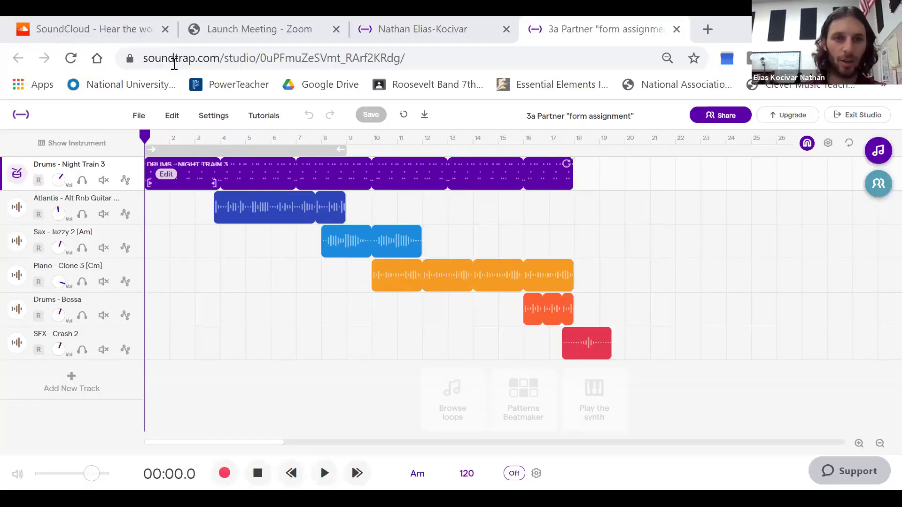
# Sign in to SoundCloud with a Google account and go to the Upload page
pyautogui.click(404, 31)
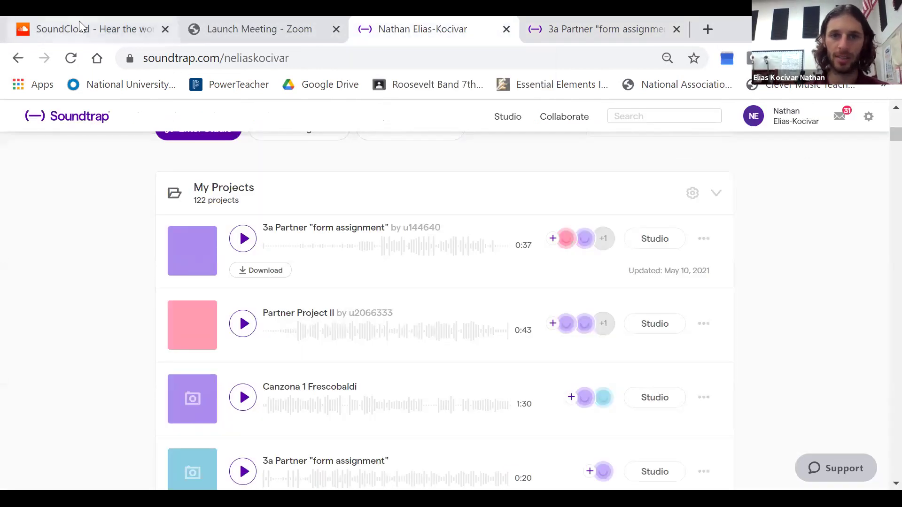
pyautogui.click(79, 27)
pyautogui.click(662, 116)
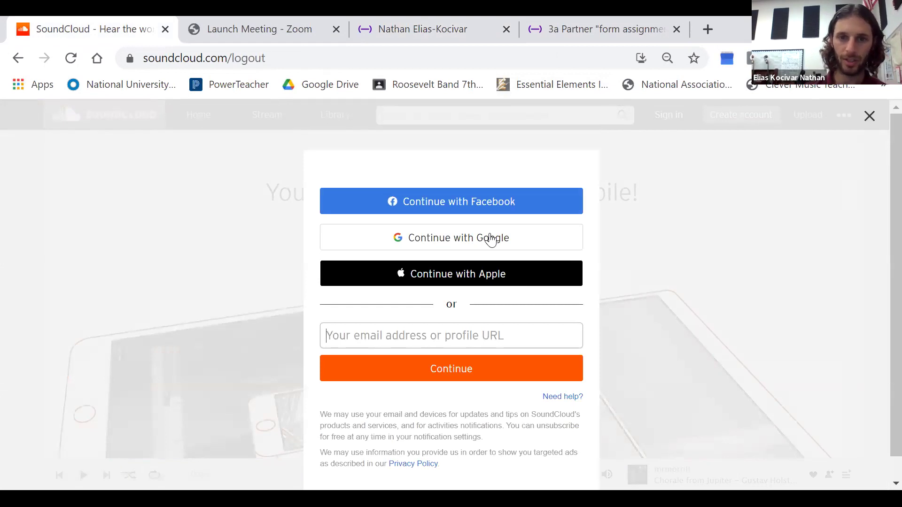
pyautogui.click(490, 238)
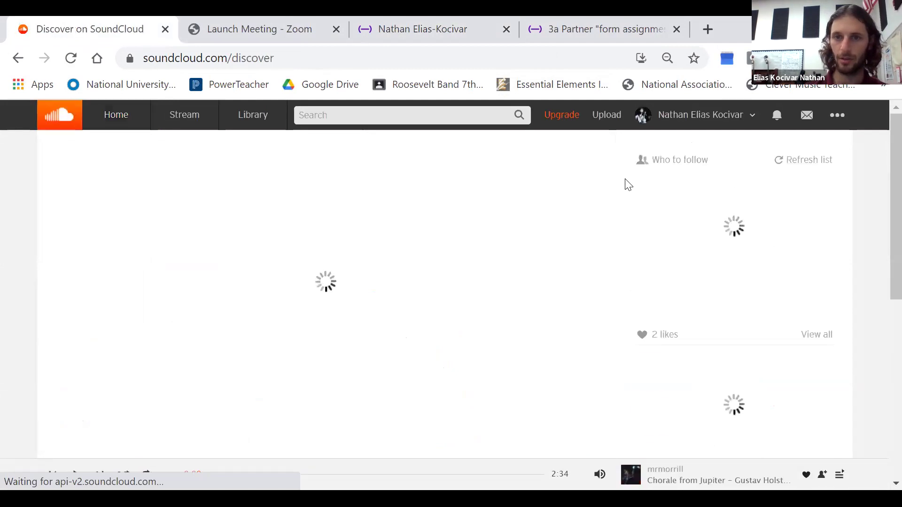
pyautogui.click(610, 121)
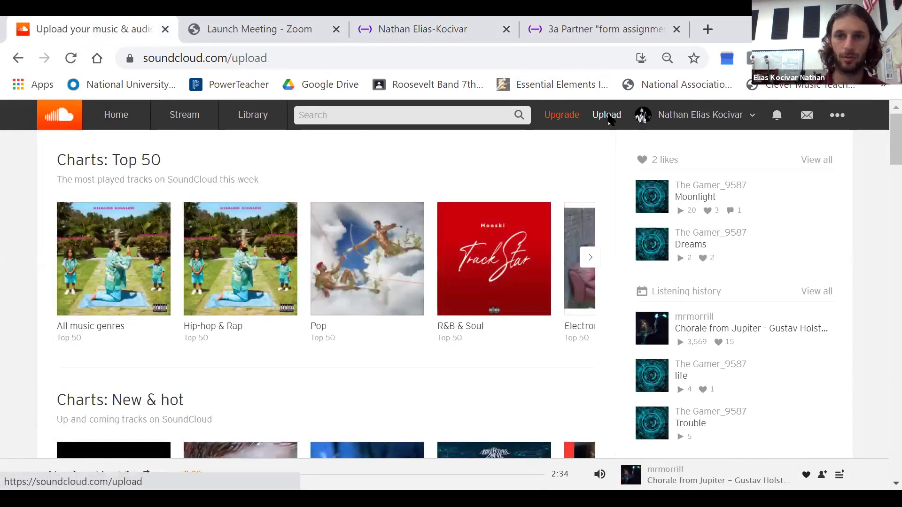
pyautogui.scroll(-2, 446, 239)
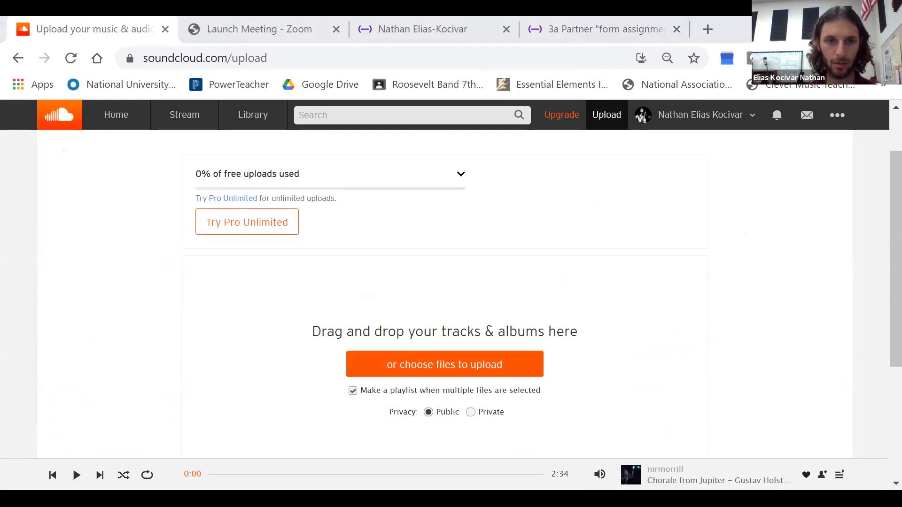
# Drag '3a Partner _form assignment_.wav' from the Downloads folder onto SoundCloud's upload area
pyautogui.press('super+e')
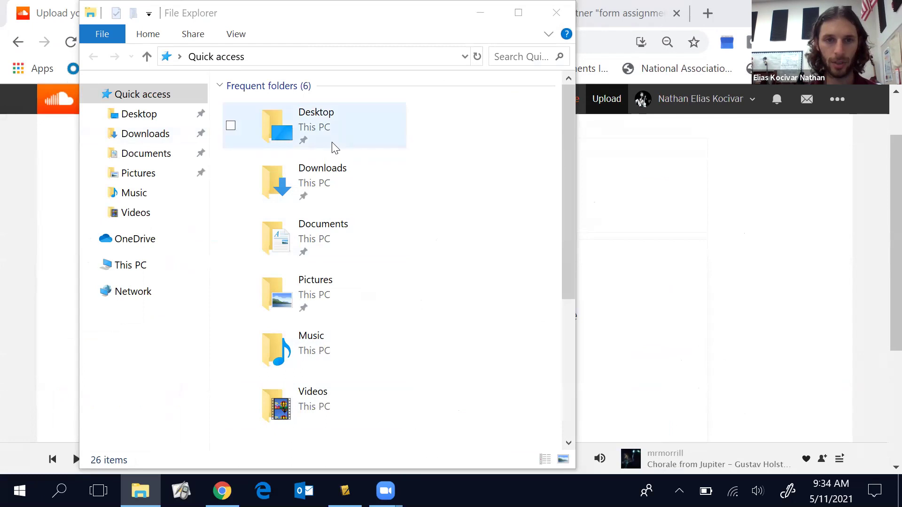
pyautogui.doubleClick(323, 189)
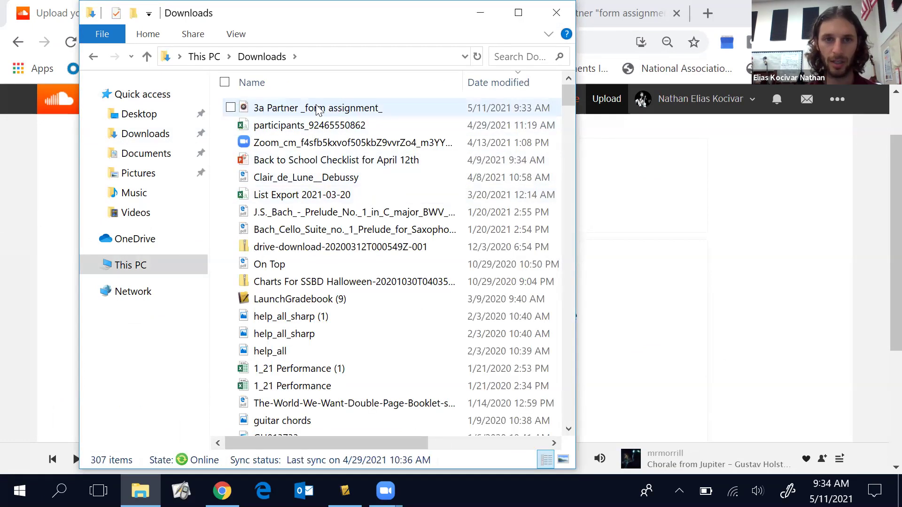
pyautogui.moveTo(316, 109); pyautogui.dragTo(630, 275)
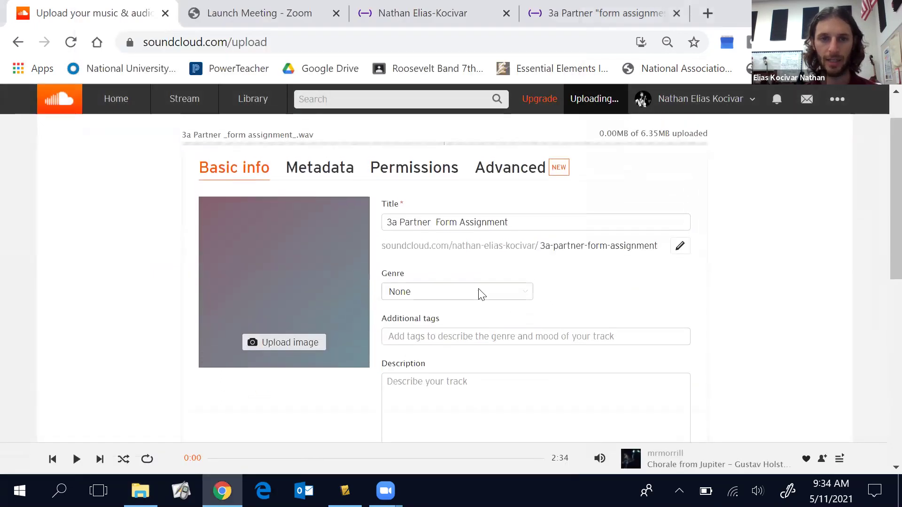
# Set the 3a Partner Form Assignment track's privacy to Private and save the track details
pyautogui.scroll(-3, 479, 294)
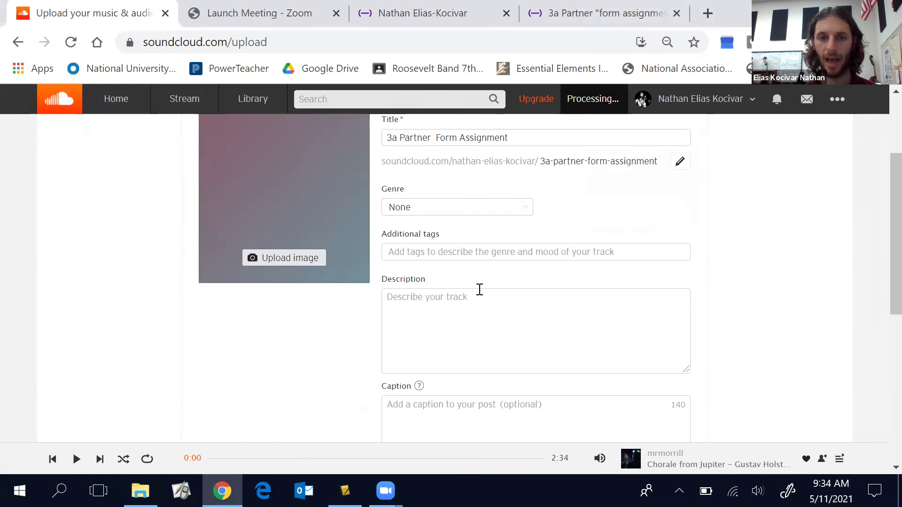
pyautogui.scroll(-5, 479, 294)
pyautogui.scroll(4, 479, 289)
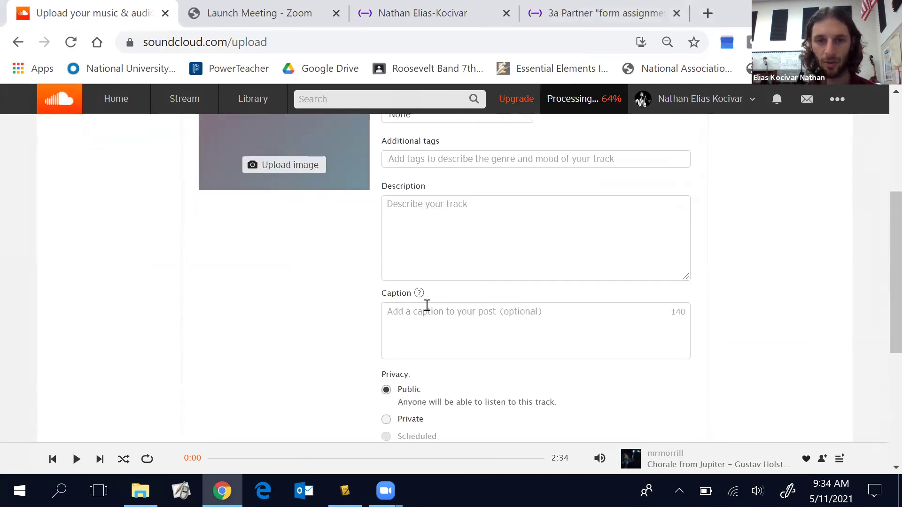
pyautogui.scroll(-3, 427, 305)
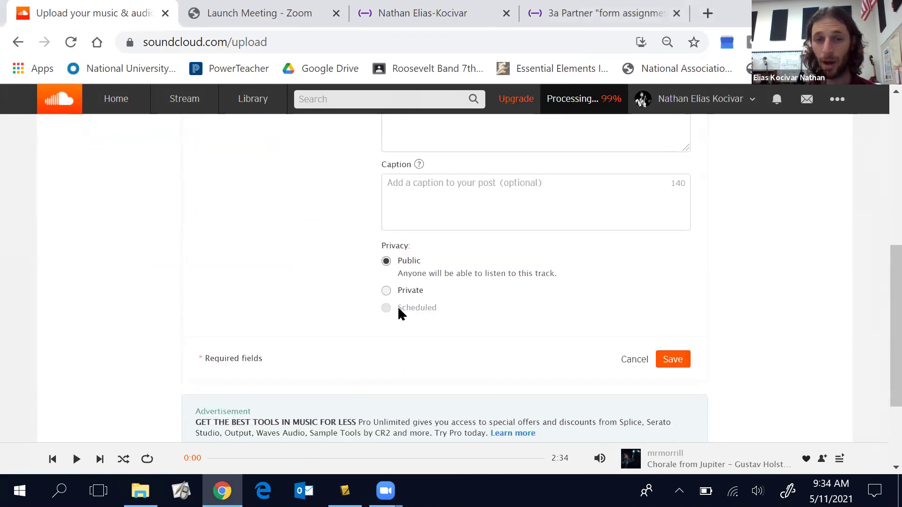
pyautogui.click(387, 291)
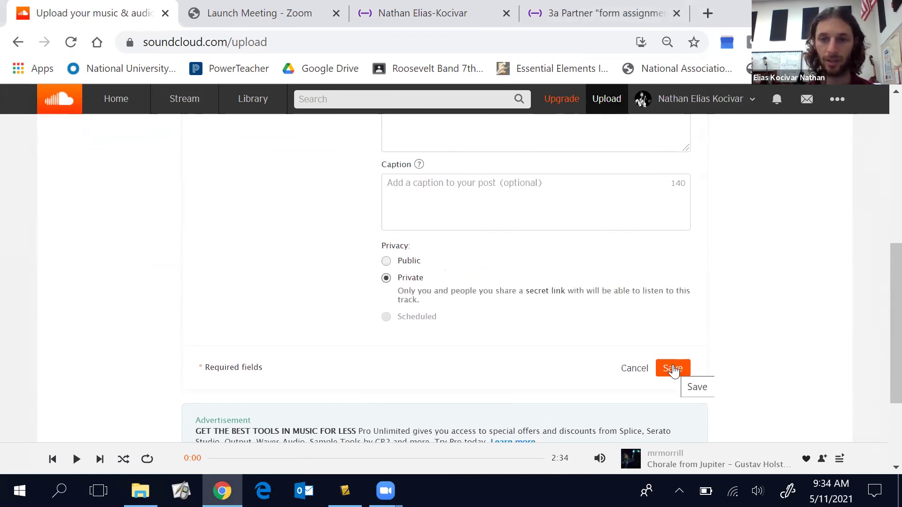
pyautogui.click(672, 368)
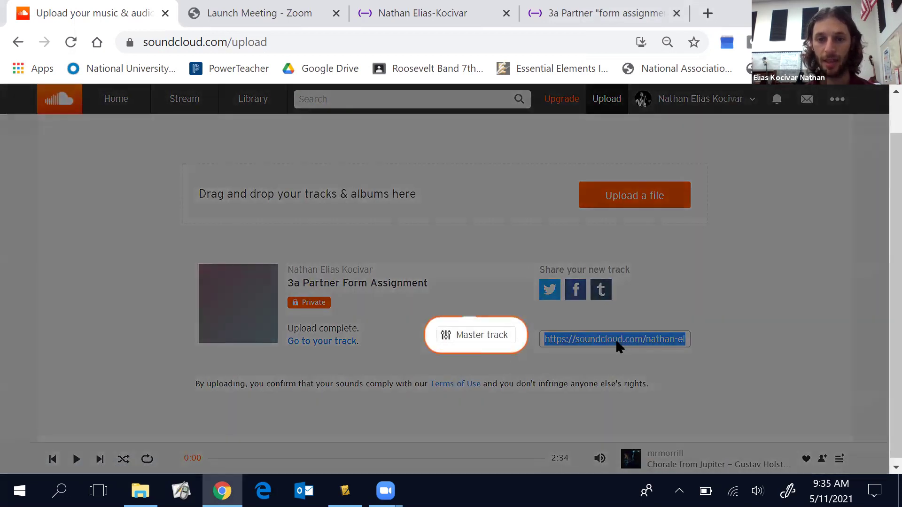
# Open the private track's page and select its Private Share link in the Share dialog
pyautogui.click(618, 346)
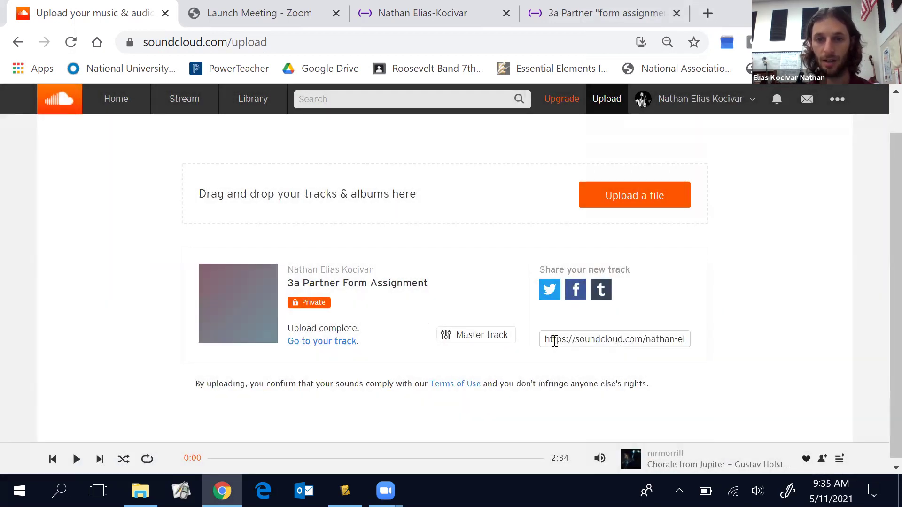
pyautogui.moveTo(544, 340); pyautogui.dragTo(738, 353)
pyautogui.hotkey('ctrl', 'c')
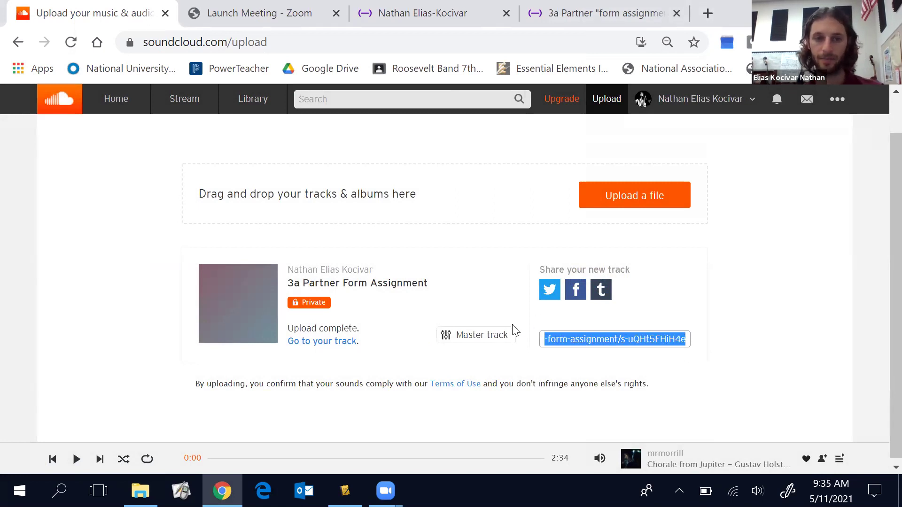
pyautogui.click(326, 342)
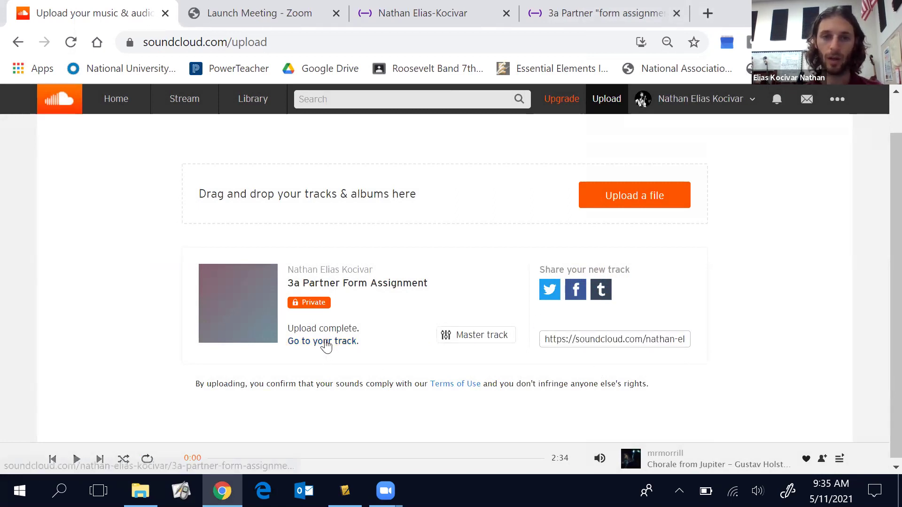
pyautogui.scroll(-3, 244, 269)
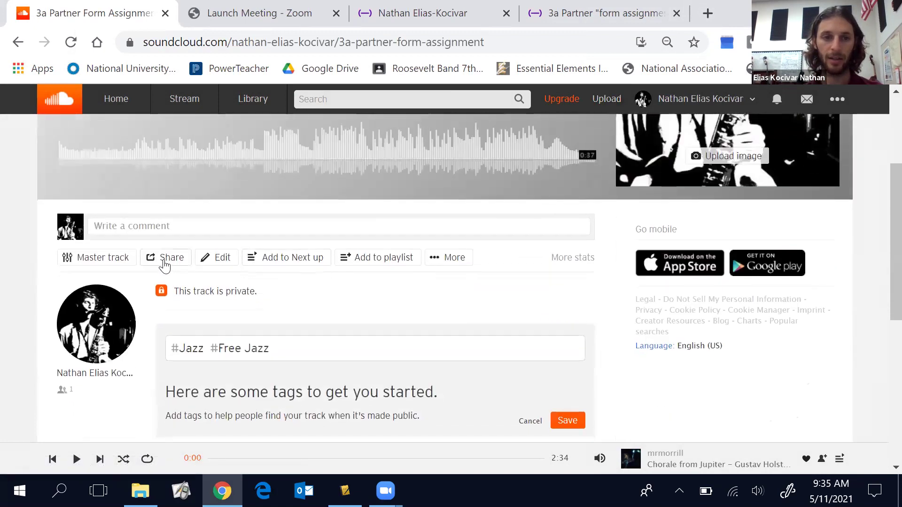
pyautogui.click(164, 260)
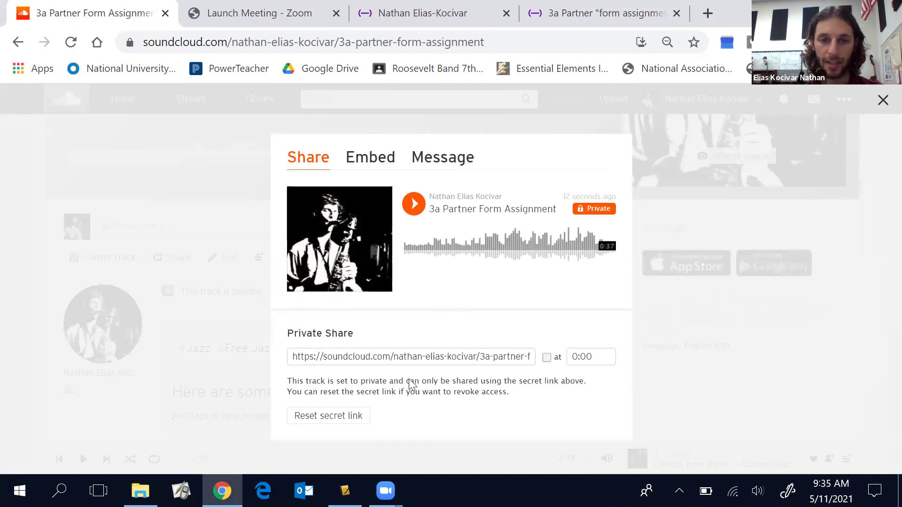
pyautogui.click(398, 359)
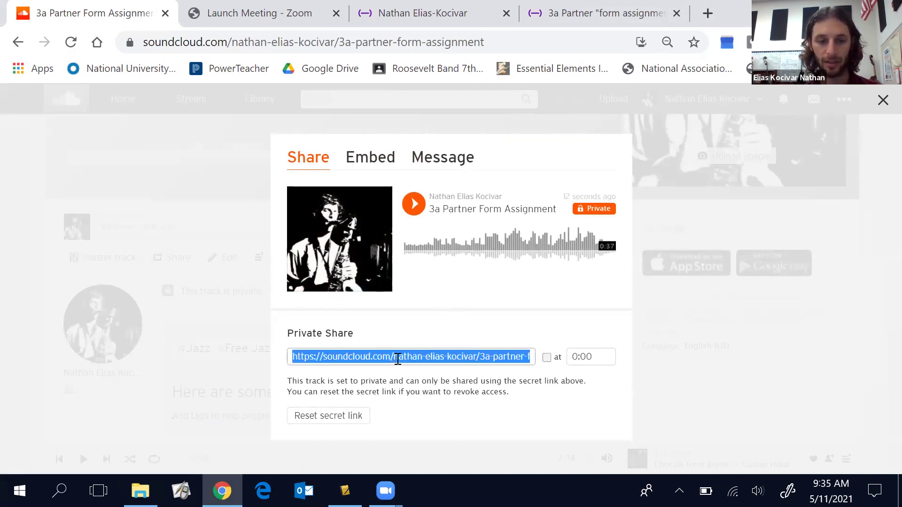
# Briefly preview the track around 0:15, close the share window, and open a new tab
pyautogui.click(414, 203)
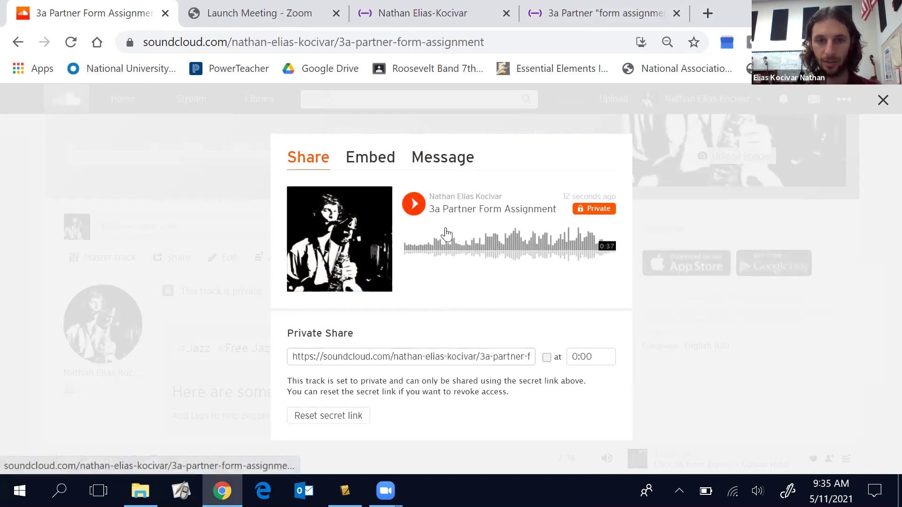
pyautogui.click(486, 251)
pyautogui.press('space')
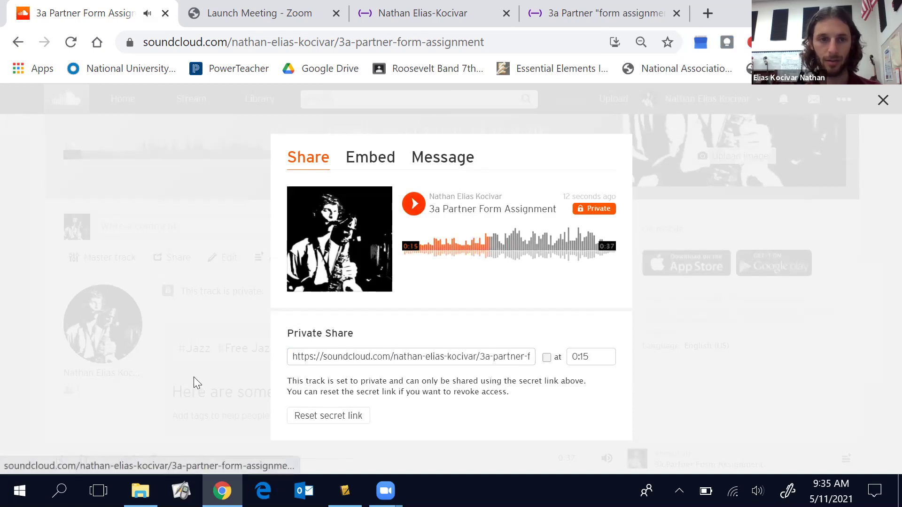
pyautogui.click(216, 329)
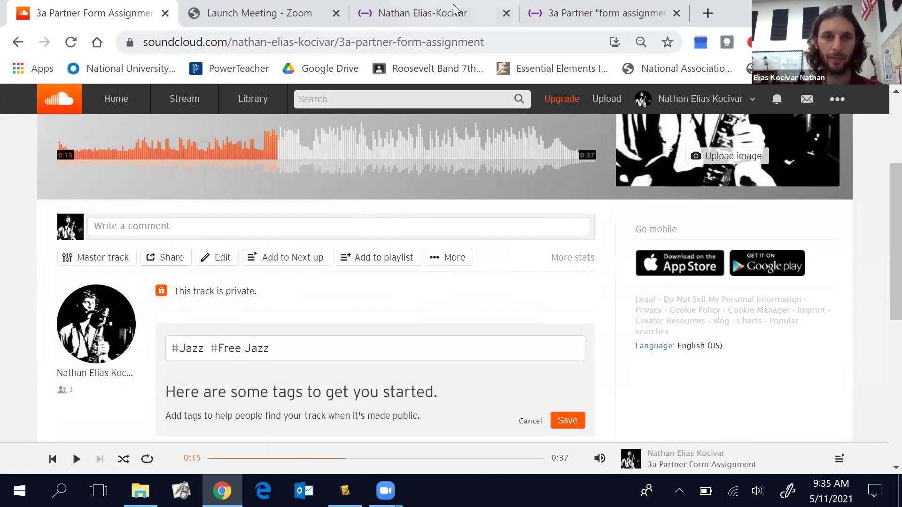
pyautogui.click(707, 14)
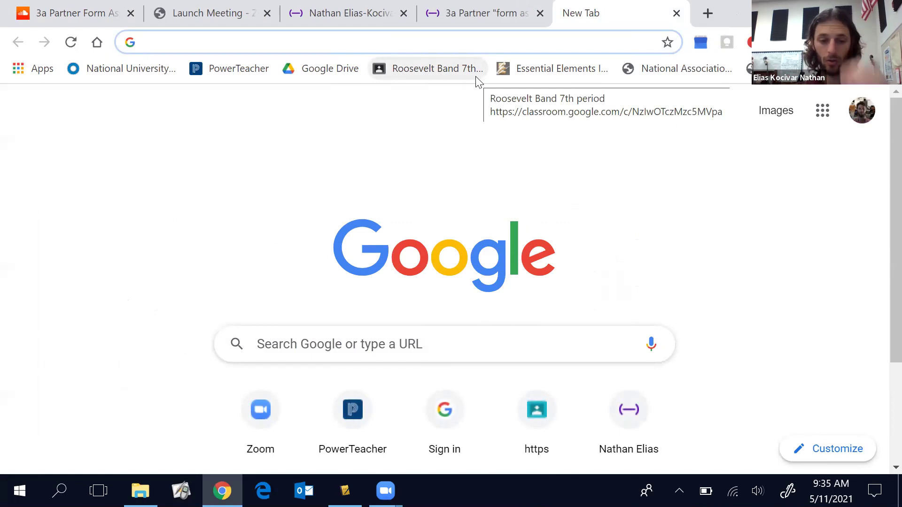
# Load Google Classroom and open the Music Production/ Composition 5 (s2) class
pyautogui.write('cl')
pyautogui.press('Return')
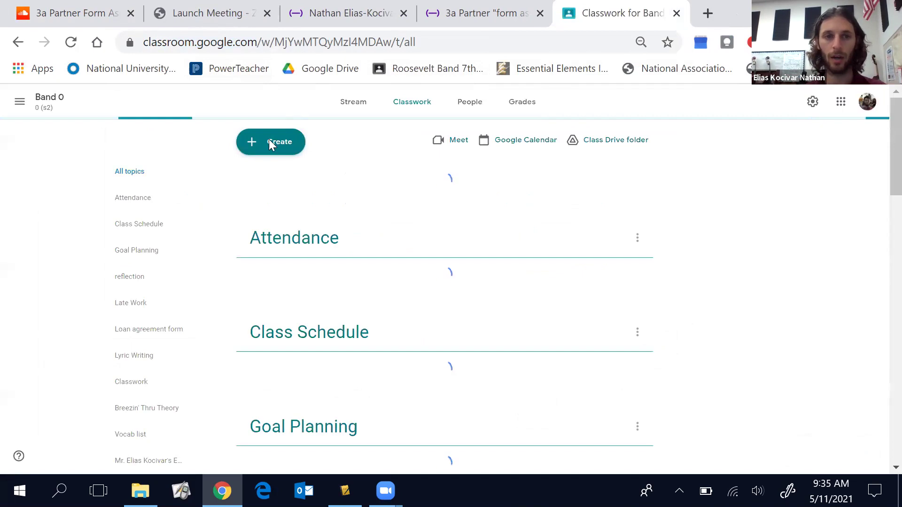
pyautogui.click(19, 101)
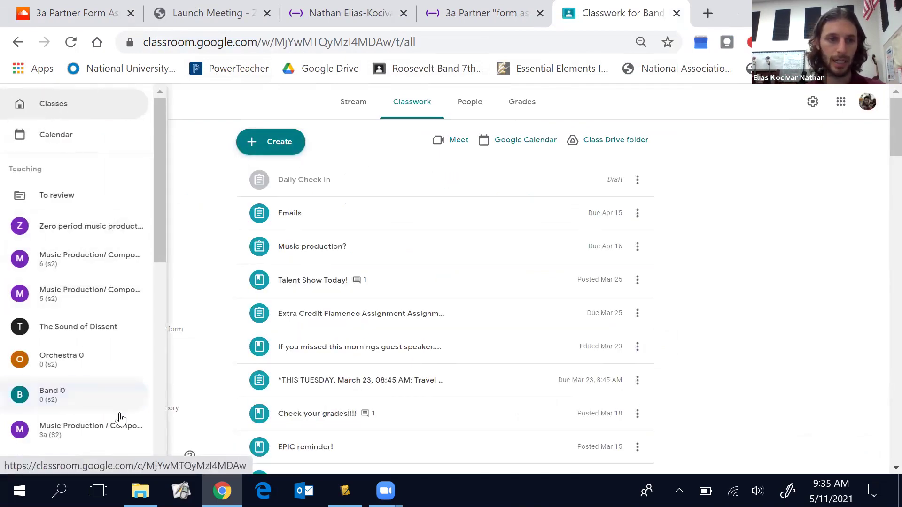
pyautogui.scroll(-2, 121, 395)
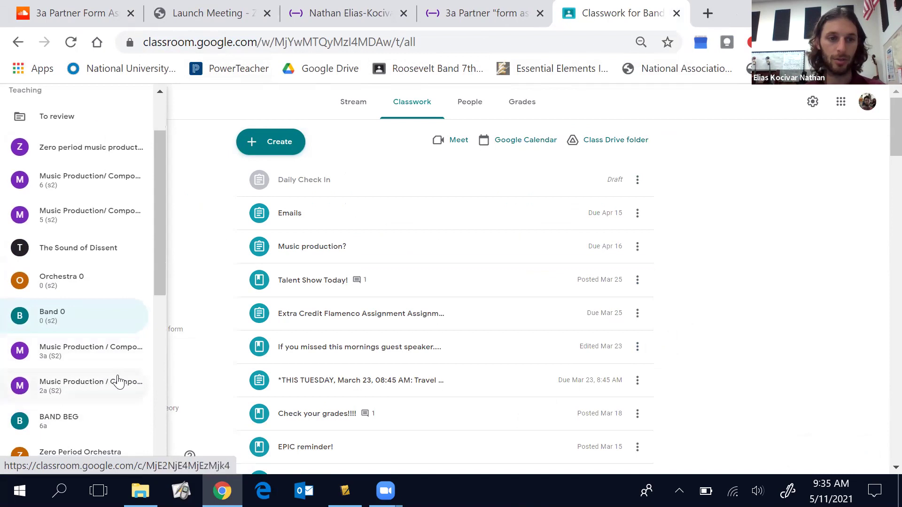
pyautogui.click(108, 212)
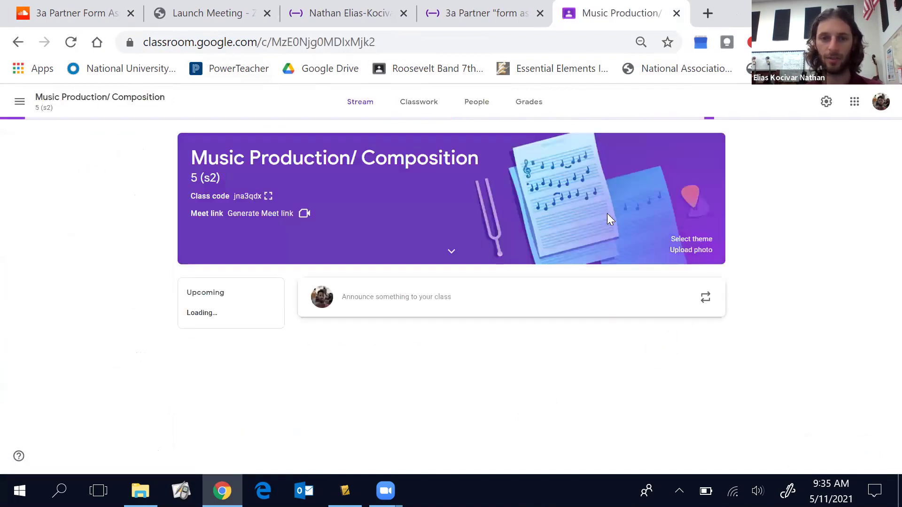
# Paste the SoundCloud link into a comment on the first post, then delete it unposted
pyautogui.scroll(-3, 591, 370)
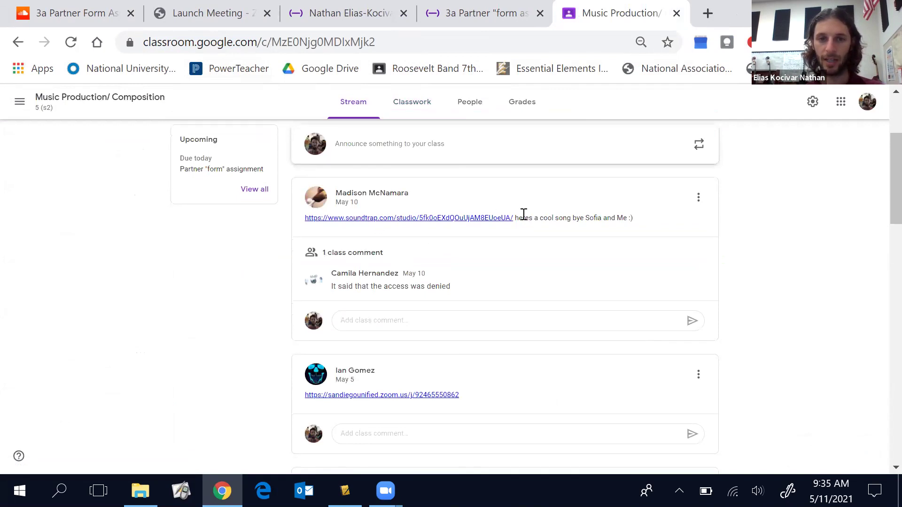
pyautogui.click(427, 318)
pyautogui.hotkey('ctrl', 'v')
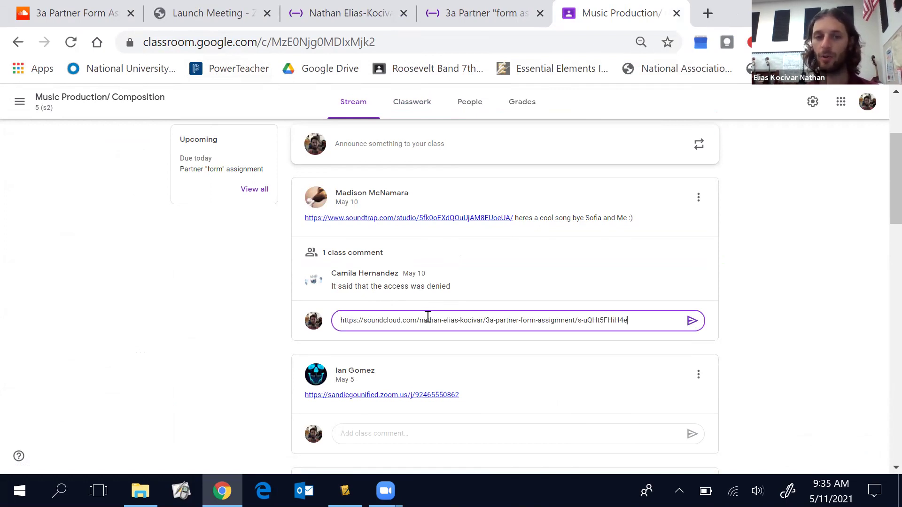
pyautogui.moveTo(655, 318); pyautogui.dragTo(211, 287)
pyautogui.press('BackSpace')
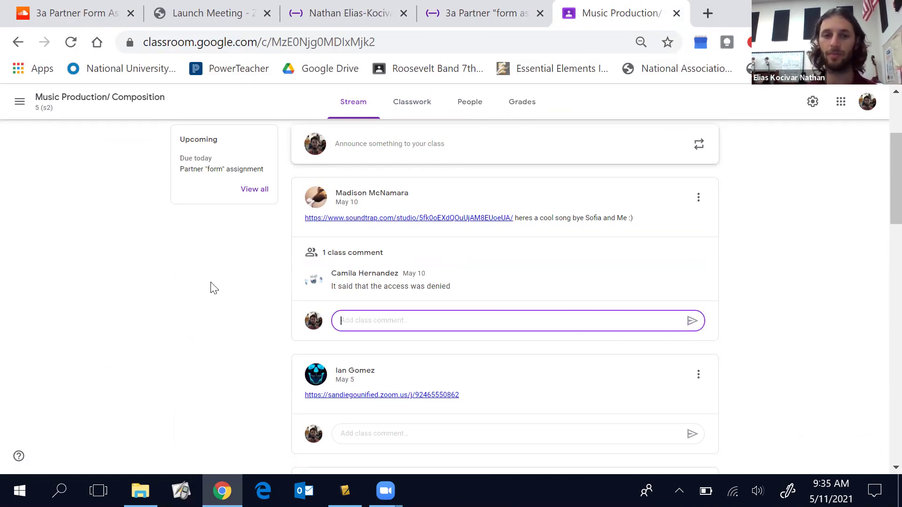
pyautogui.click(214, 288)
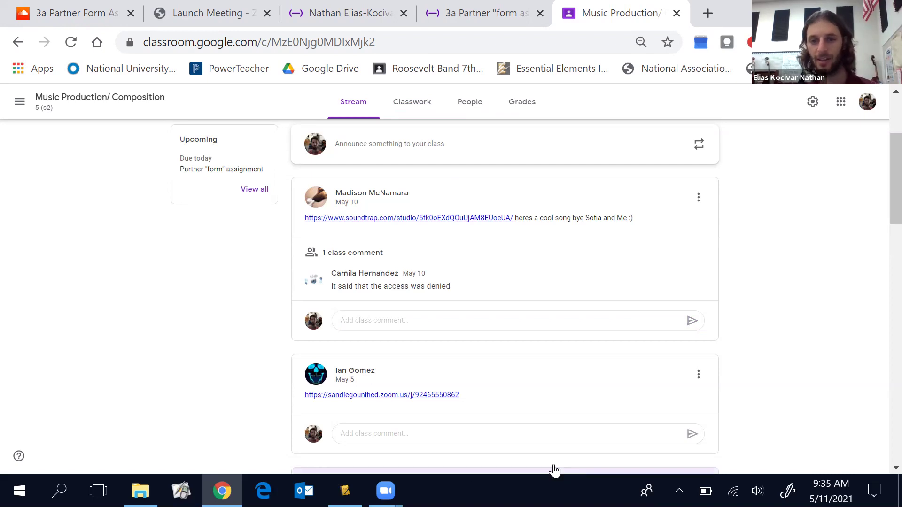